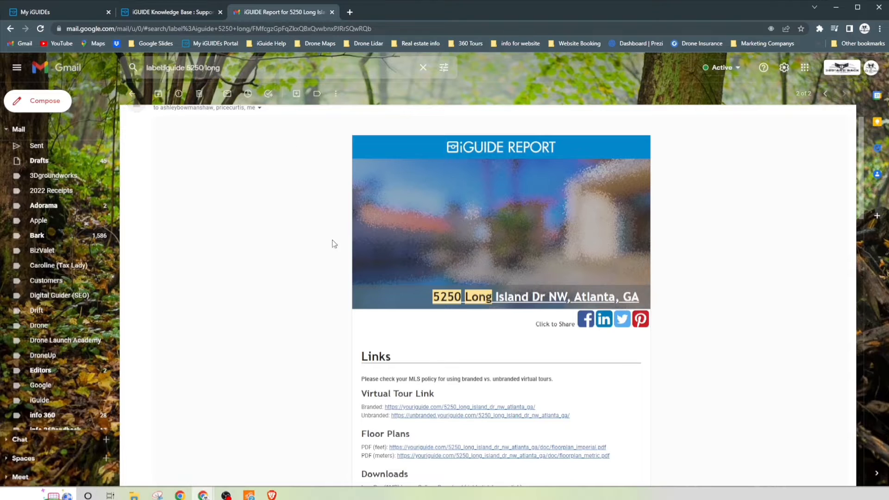
# View the Feature Sheet Creator through its link under Tools in the iGUIDE report email, and close it.
pyautogui.scroll(-3, 377, 259)
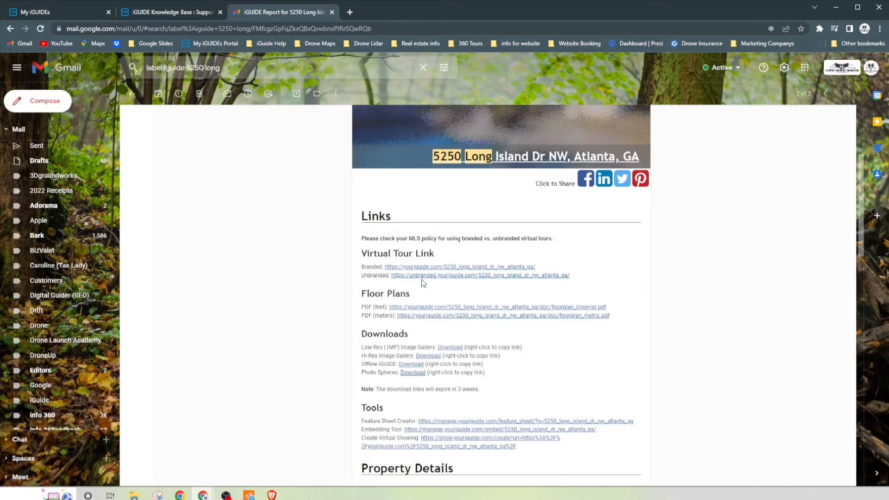
pyautogui.scroll(-3, 391, 348)
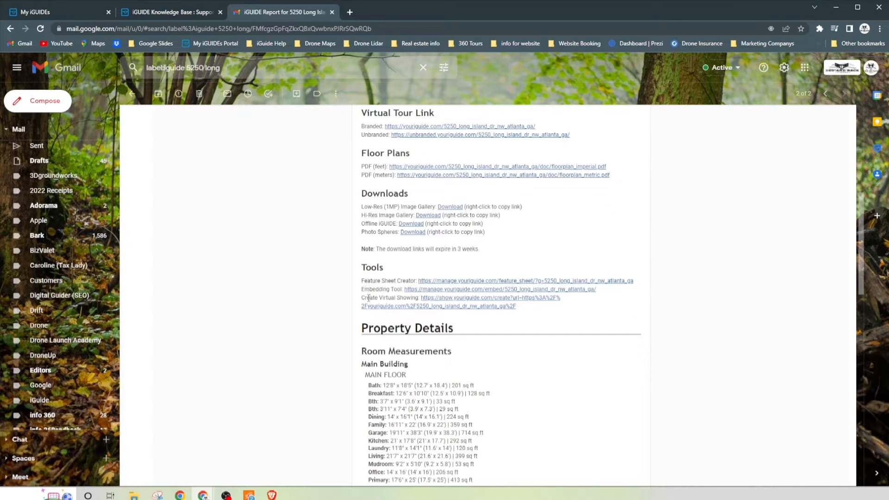
pyautogui.scroll(4, 369, 312)
pyautogui.scroll(-3, 368, 314)
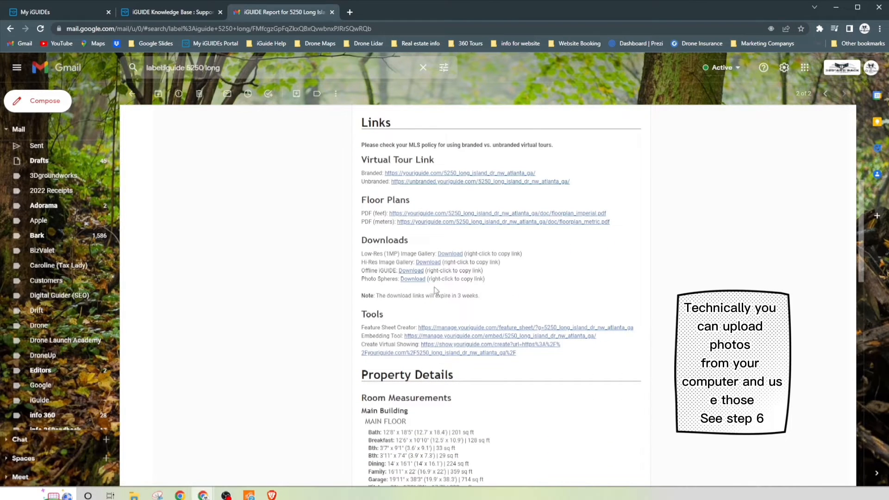
pyautogui.rightClick(471, 330)
pyautogui.click(493, 335)
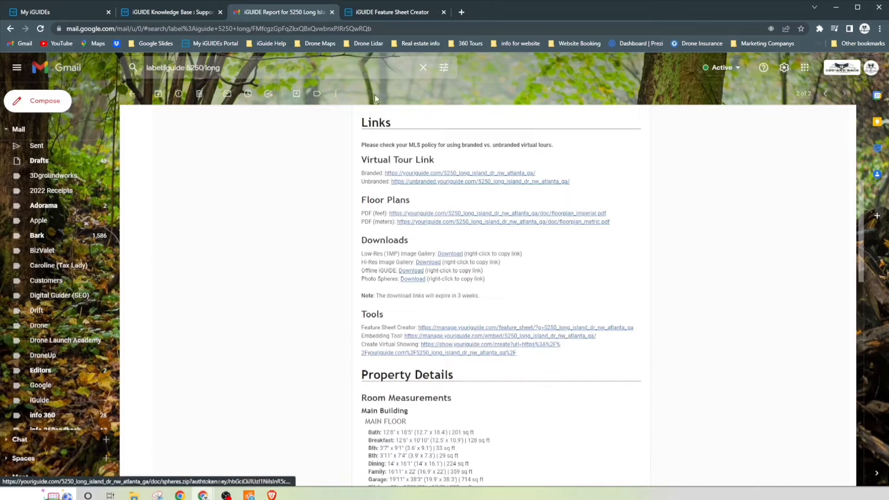
pyautogui.click(387, 13)
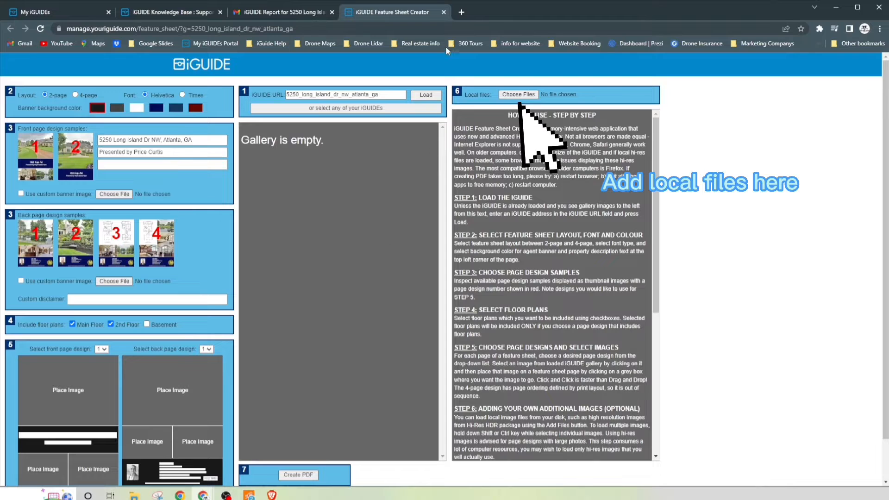
pyautogui.click(444, 11)
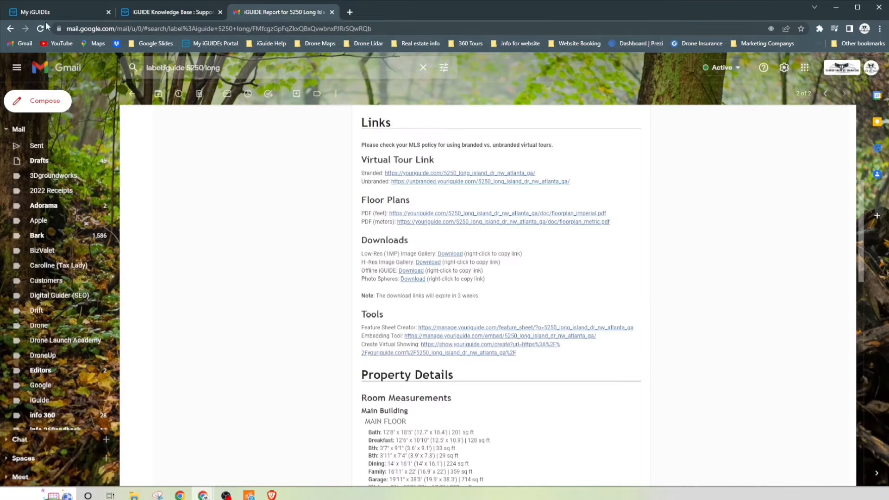
# Open the Feature Sheet creator for the Canton, GA iGUIDE published Feb 7, 2022 from the My iGUIDEs portal.
pyautogui.click(37, 13)
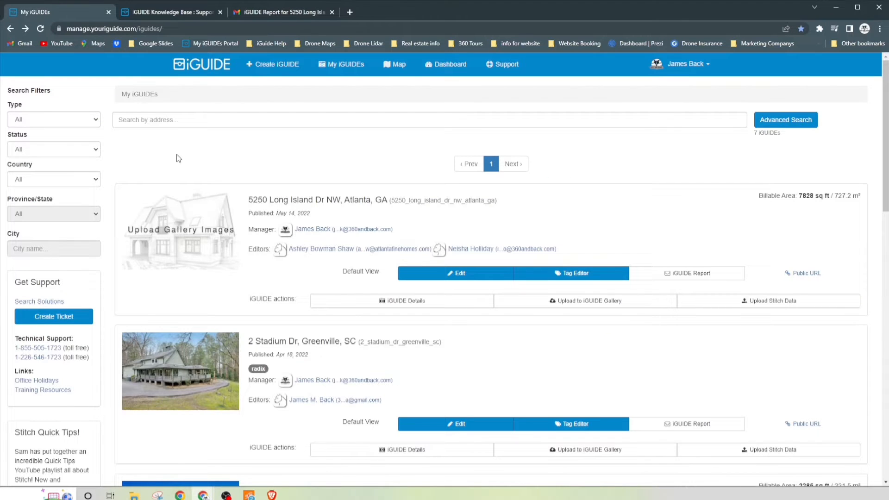
pyautogui.scroll(-2, 347, 273)
pyautogui.scroll(-2, 348, 273)
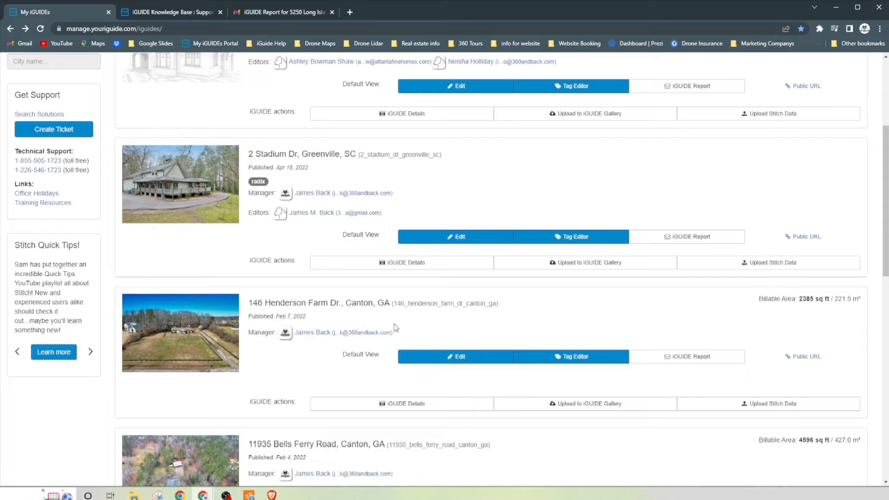
pyautogui.click(417, 405)
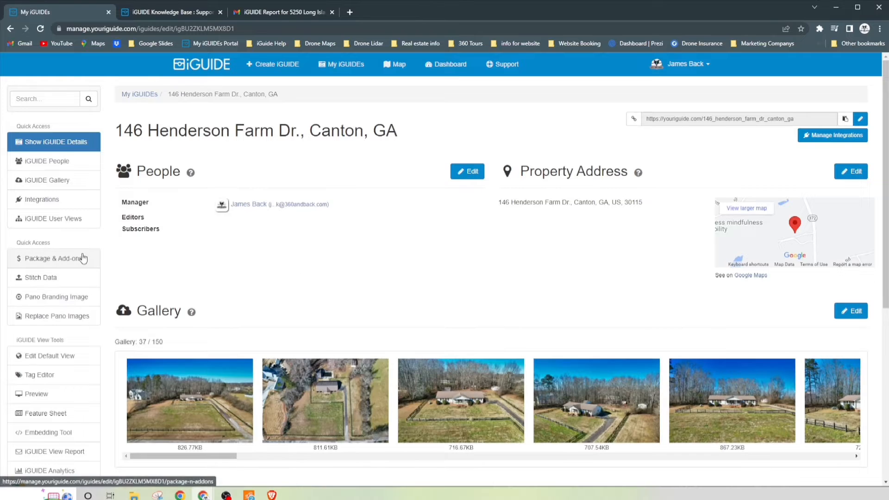
pyautogui.scroll(-2, 83, 278)
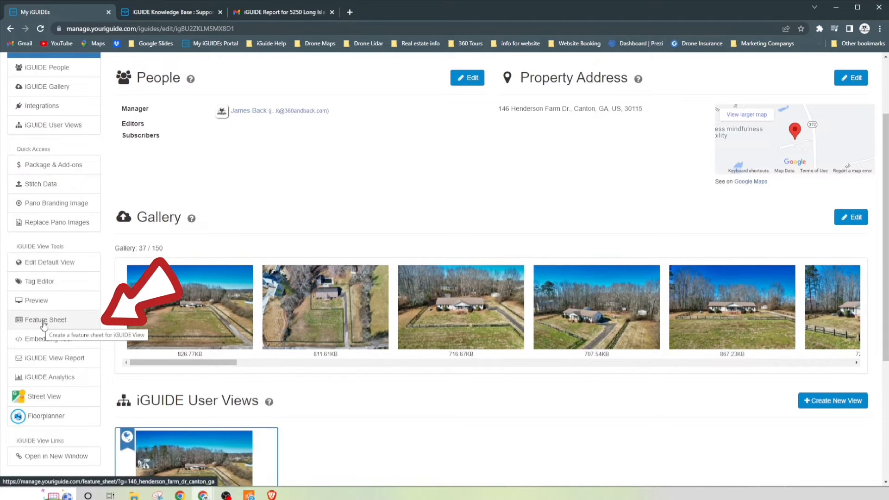
pyautogui.click(41, 326)
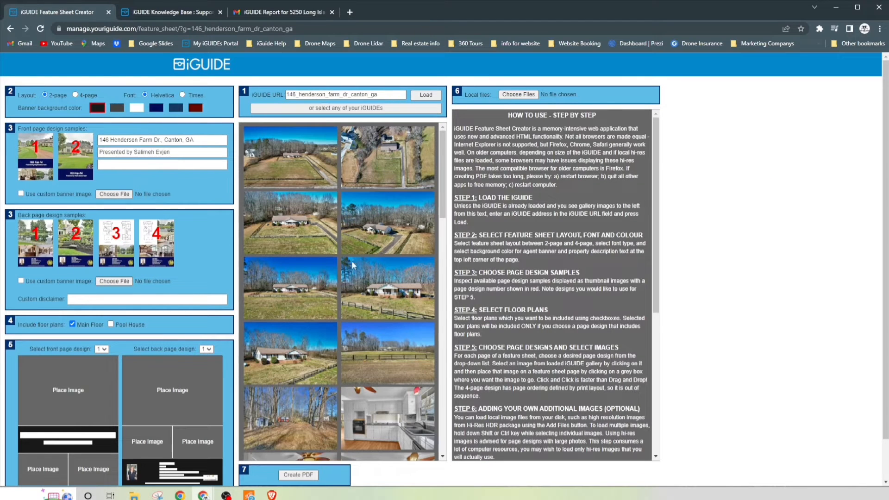
# Browse the property photos in the loaded iGUIDE gallery from beginning to end.
pyautogui.scroll(-7, 349, 261)
pyautogui.scroll(7, 349, 261)
pyautogui.scroll(-10, 326, 174)
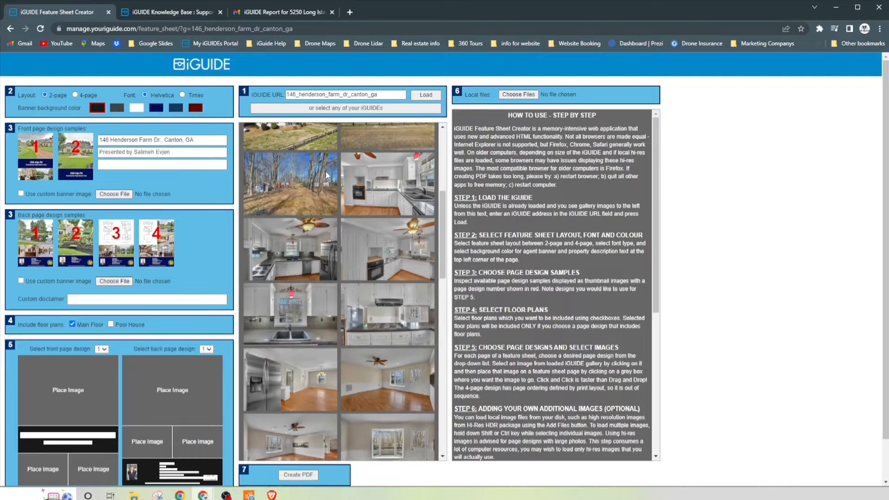
pyautogui.scroll(3, 325, 172)
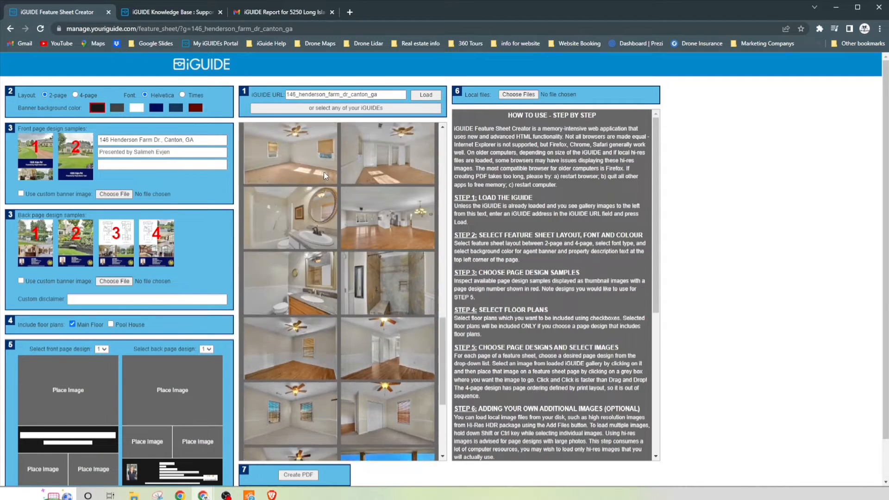
pyautogui.scroll(5, 324, 176)
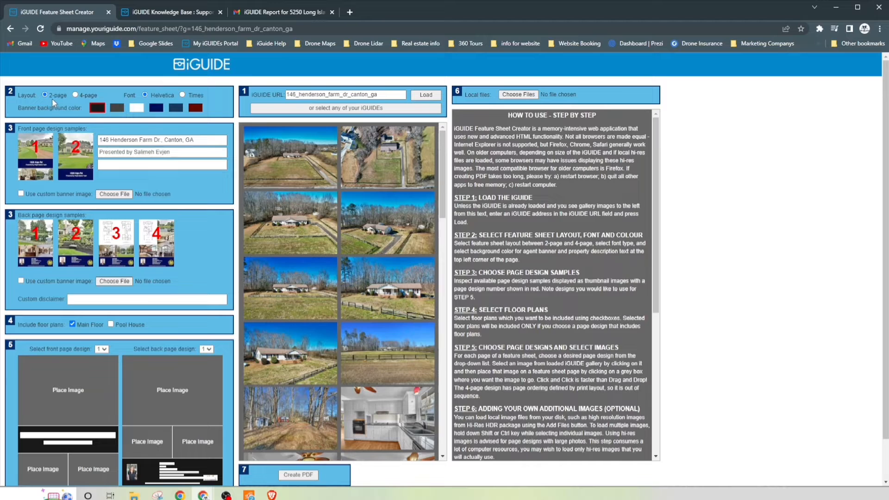
# Try the 4-page layout with its inside page designs, and return the feature sheet to the 2-page layout.
pyautogui.click(75, 94)
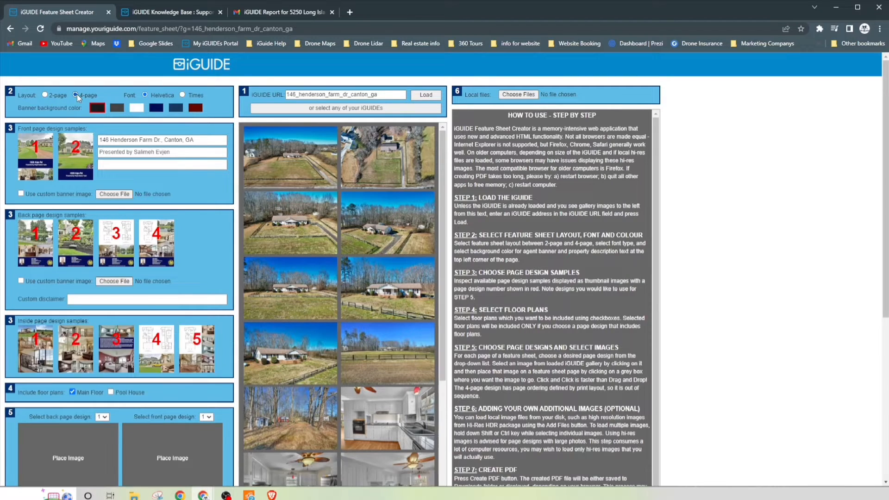
pyautogui.scroll(-5, 111, 199)
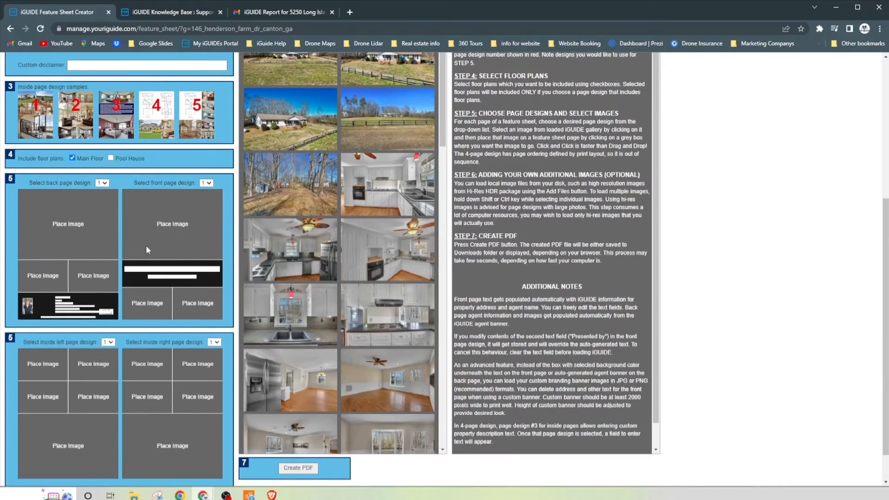
pyautogui.scroll(5, 157, 322)
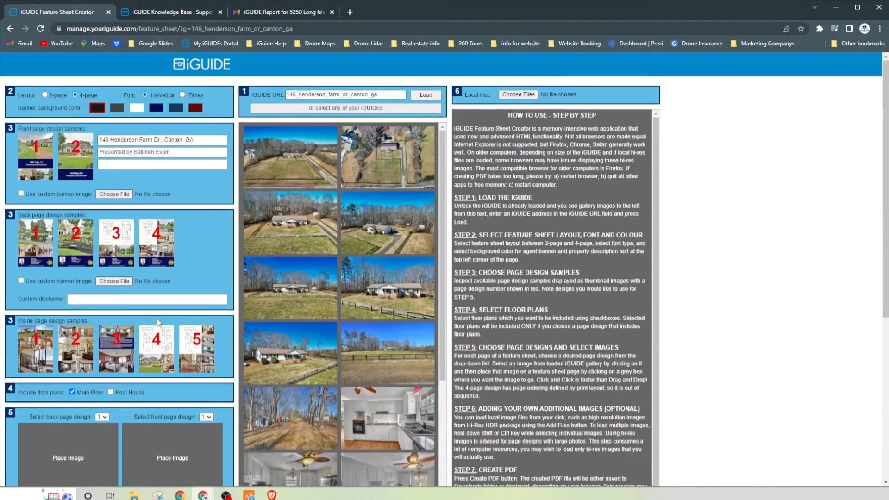
pyautogui.click(45, 95)
pyautogui.scroll(-2, 119, 298)
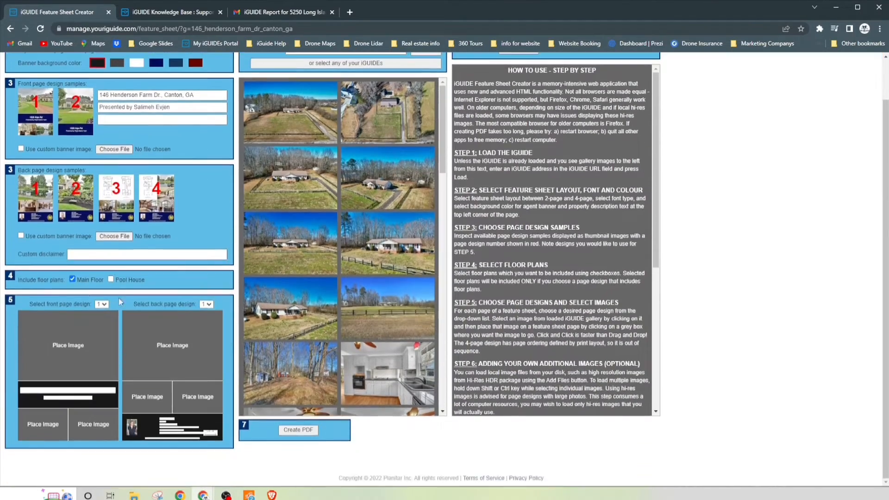
pyautogui.scroll(1, 160, 324)
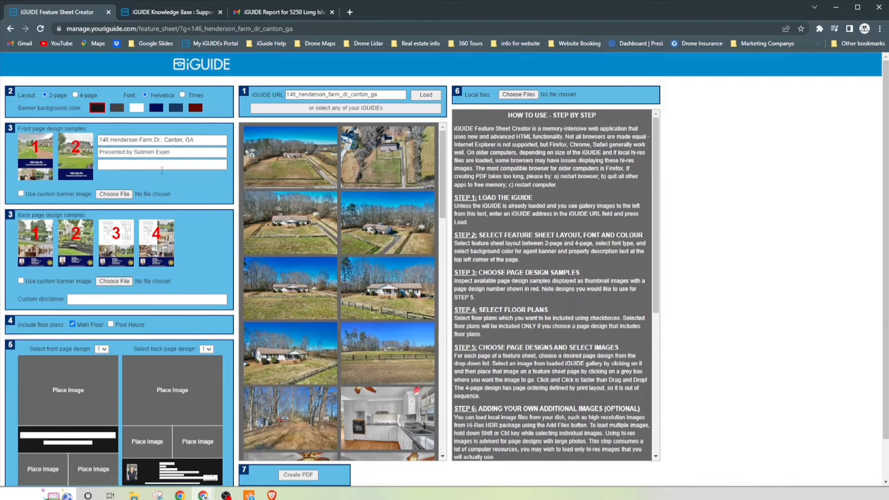
pyautogui.scroll(-2, 162, 277)
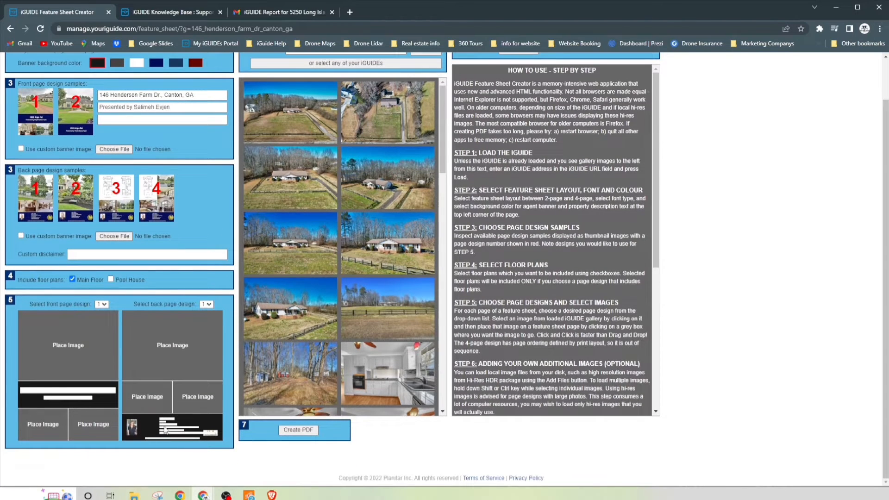
pyautogui.scroll(2, 154, 431)
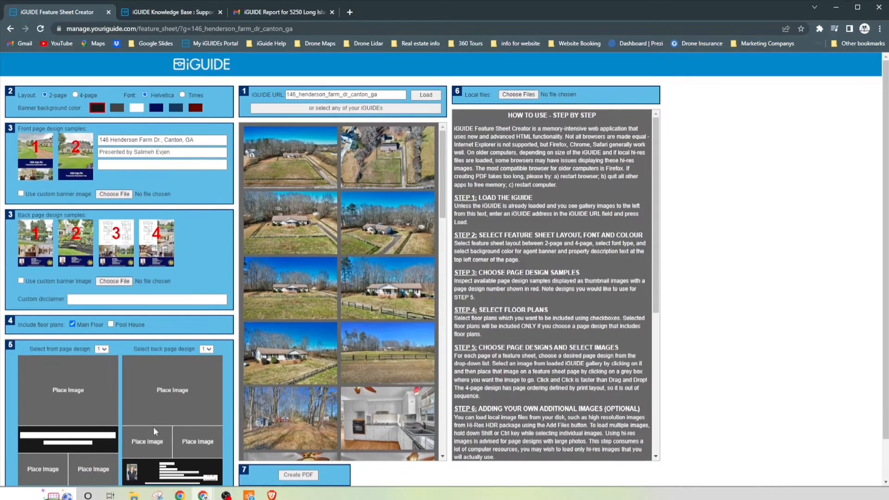
# Try the medium blue, dark grey and dark red banner background colors on the front and back pages.
pyautogui.click(176, 107)
pyautogui.scroll(-2, 142, 347)
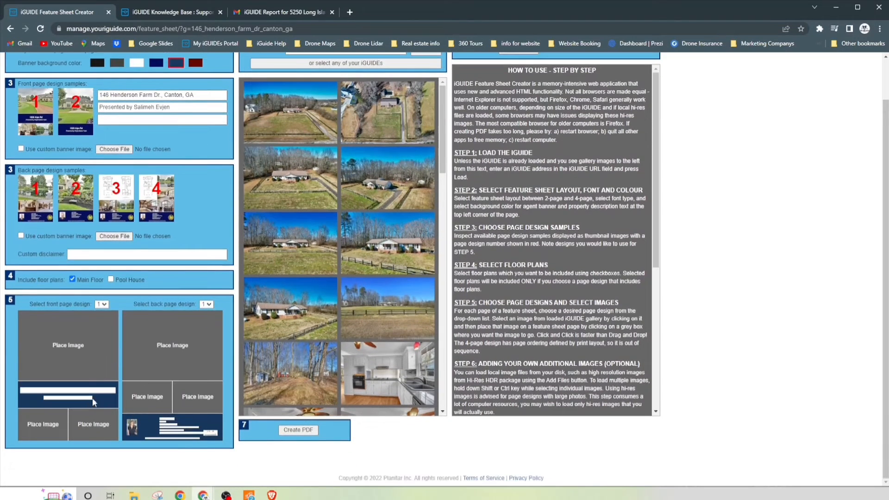
pyautogui.scroll(2, 159, 155)
pyautogui.click(118, 109)
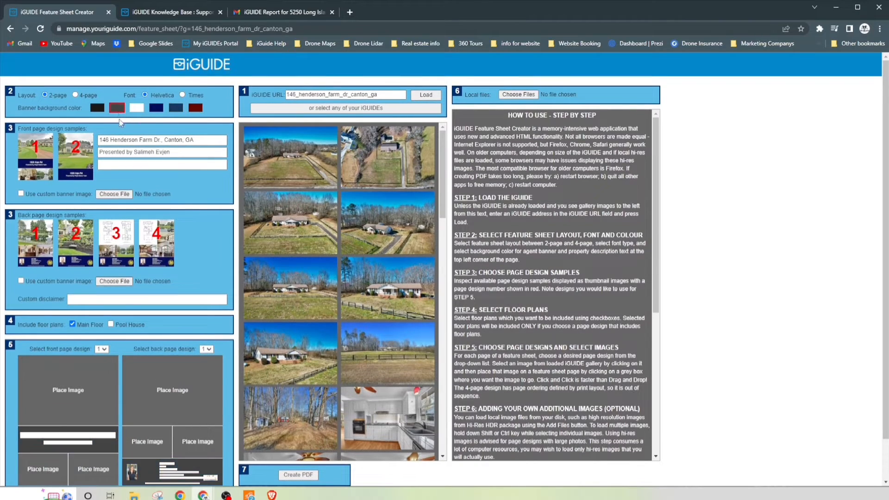
pyautogui.scroll(-2, 153, 362)
pyautogui.scroll(2, 171, 296)
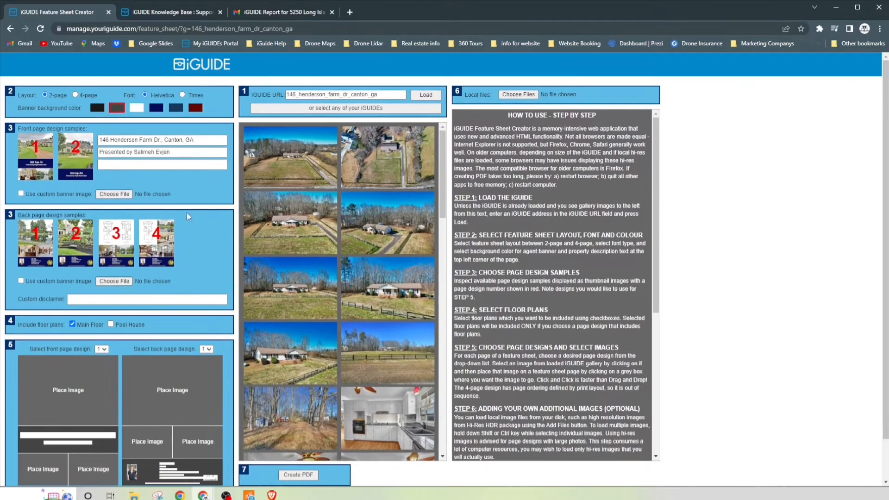
pyautogui.click(196, 107)
pyautogui.scroll(-2, 147, 366)
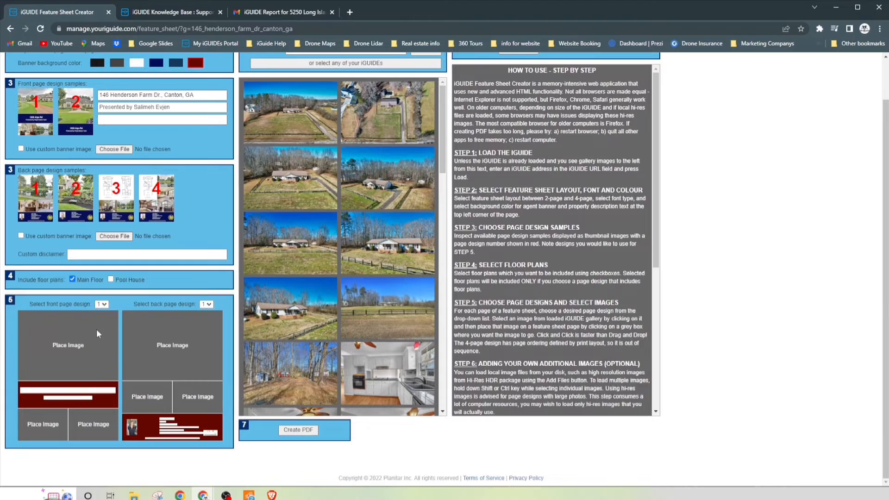
pyautogui.scroll(2, 96, 329)
# Try a white banner background on the pages, and set the banner background color to dark grey.
pyautogui.click(137, 107)
pyautogui.scroll(-2, 163, 314)
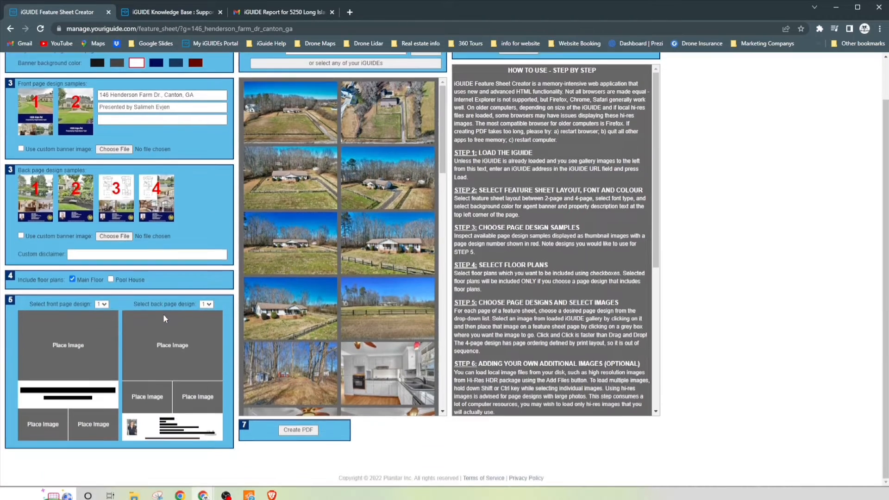
pyautogui.scroll(2, 157, 287)
pyautogui.click(117, 109)
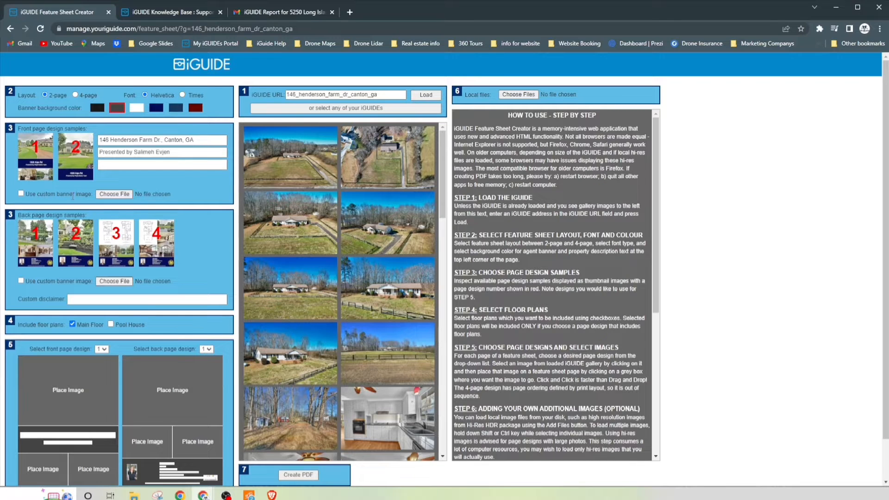
# Try front page design 2, and return the front page to design 1.
pyautogui.scroll(-1, 73, 196)
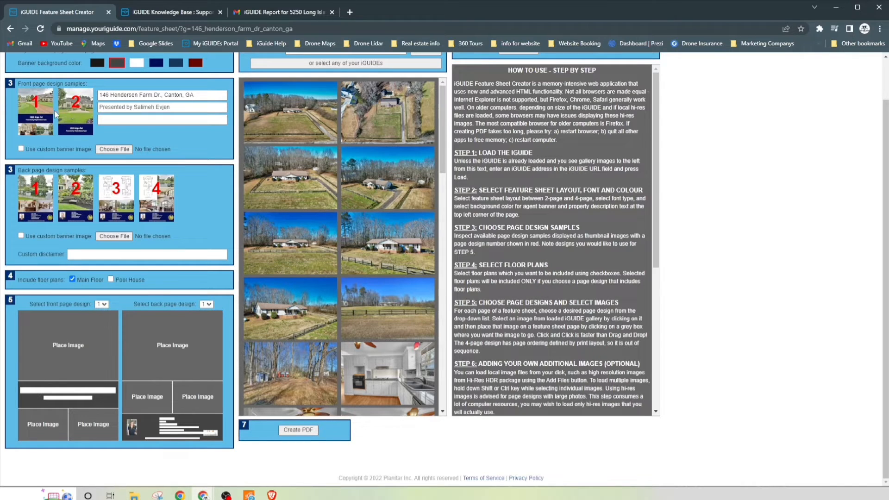
pyautogui.click(104, 304)
pyautogui.click(98, 319)
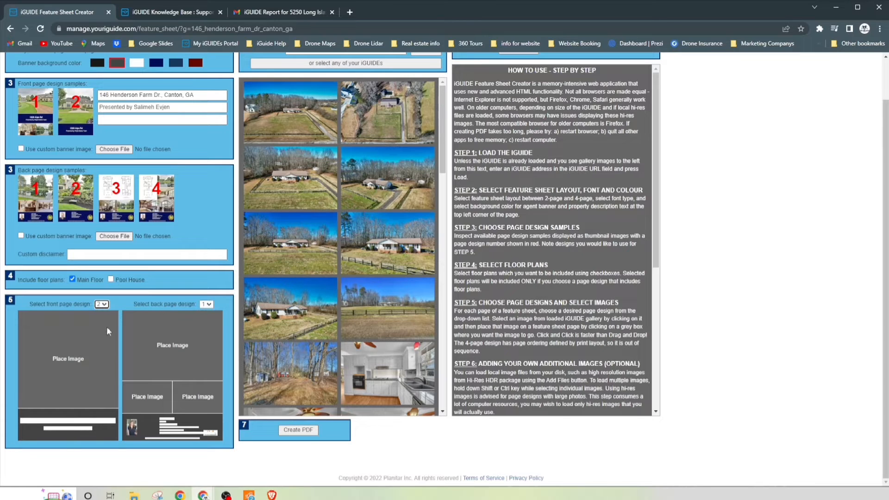
pyautogui.click(102, 304)
pyautogui.click(99, 313)
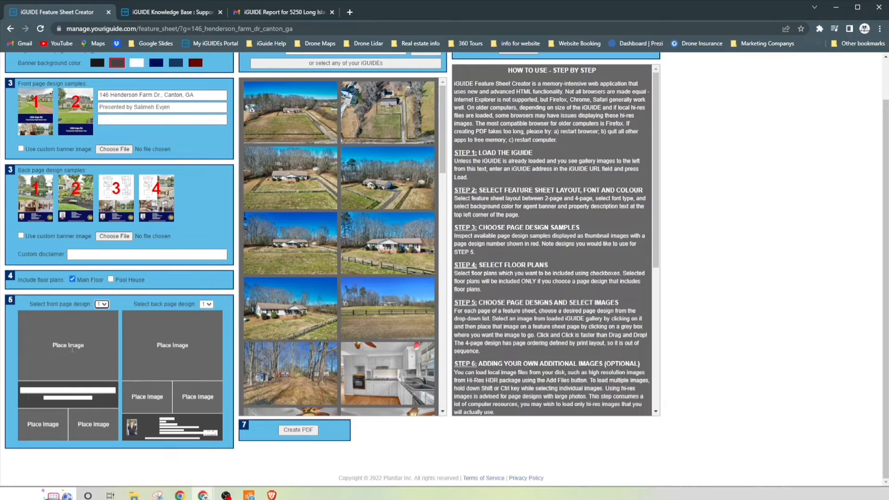
# Place the straight-on exterior photo of the house across the lawn in the front page's large image slot.
pyautogui.click(65, 349)
pyautogui.scroll(1, 304, 307)
pyautogui.scroll(-1, 304, 308)
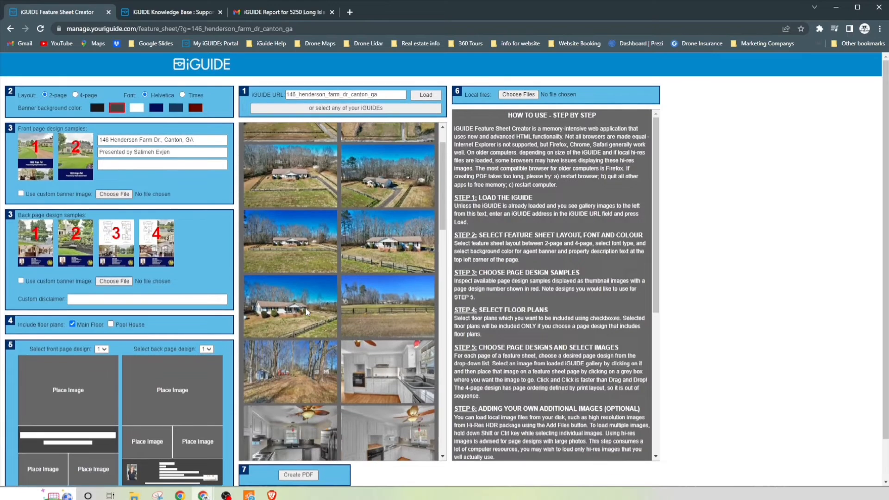
pyautogui.click(289, 244)
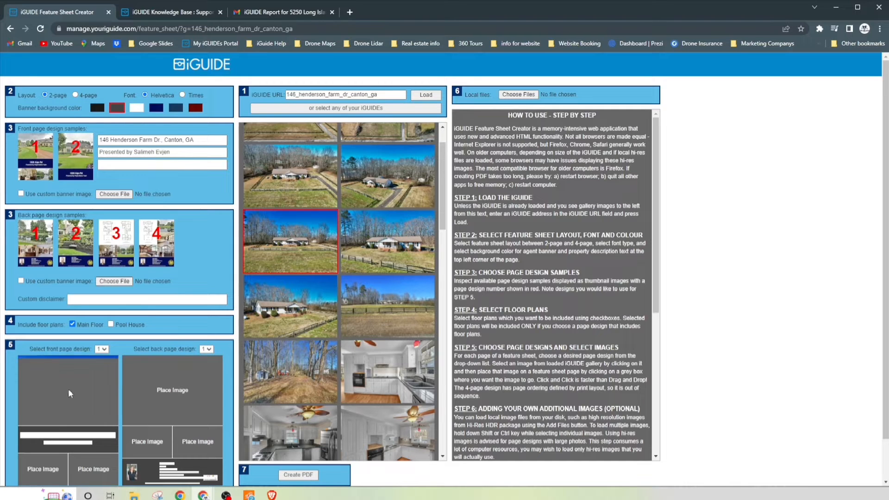
pyautogui.click(68, 388)
# Place the kitchen sink photo in the front page's left small image slot and the bedroom photo with the patterned bedspread in the right one.
pyautogui.scroll(-1, 64, 351)
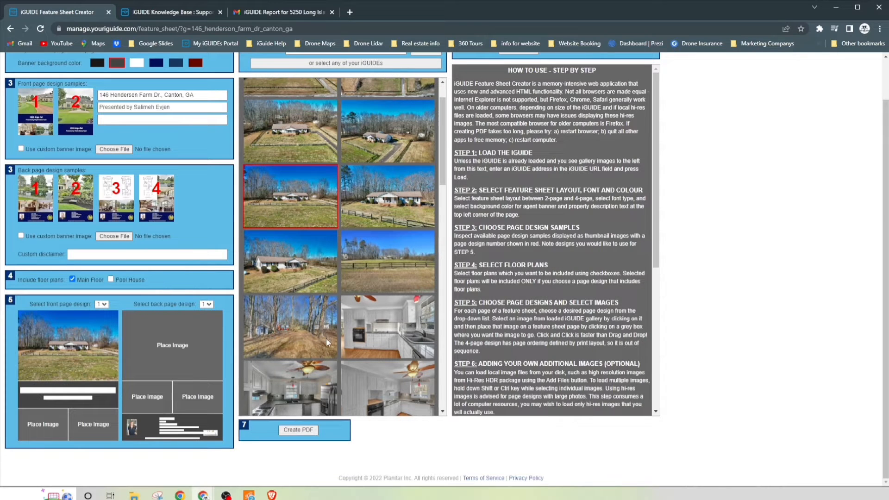
pyautogui.scroll(-4, 326, 338)
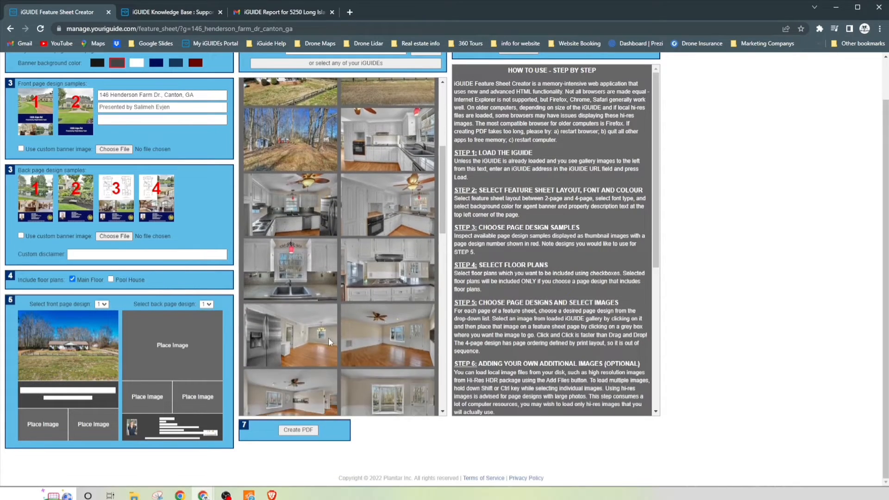
pyautogui.click(297, 275)
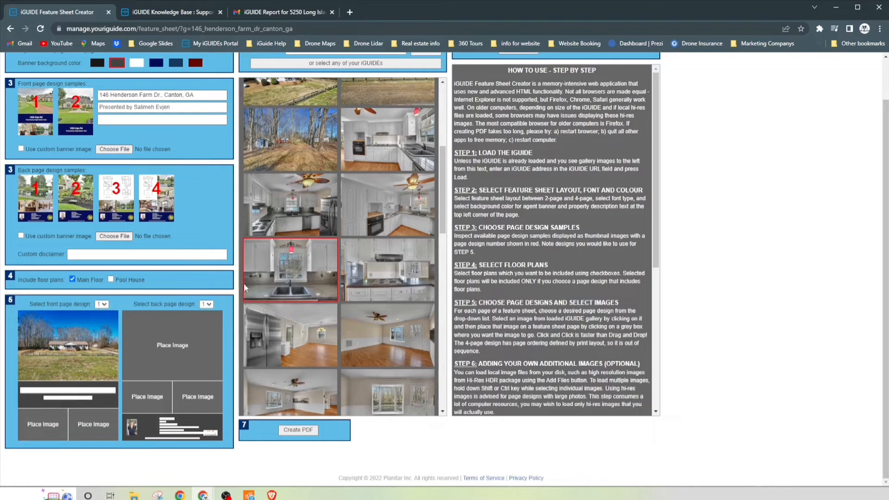
pyautogui.click(44, 427)
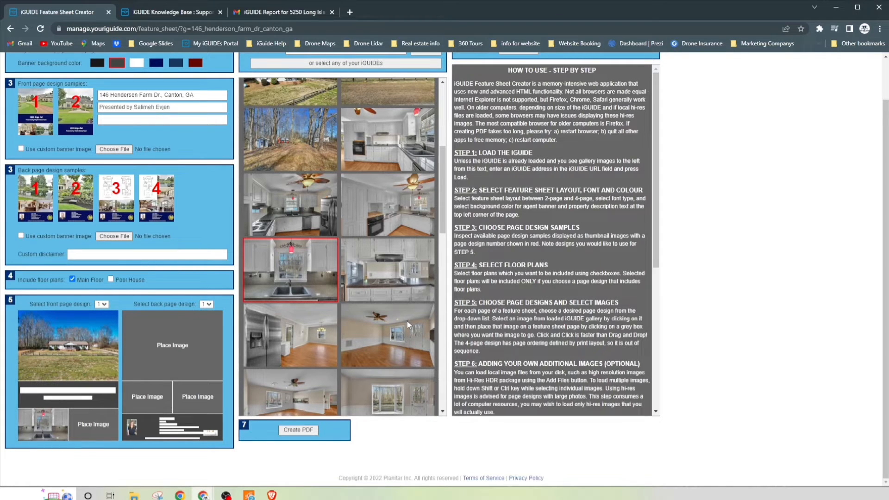
pyautogui.scroll(-4, 401, 325)
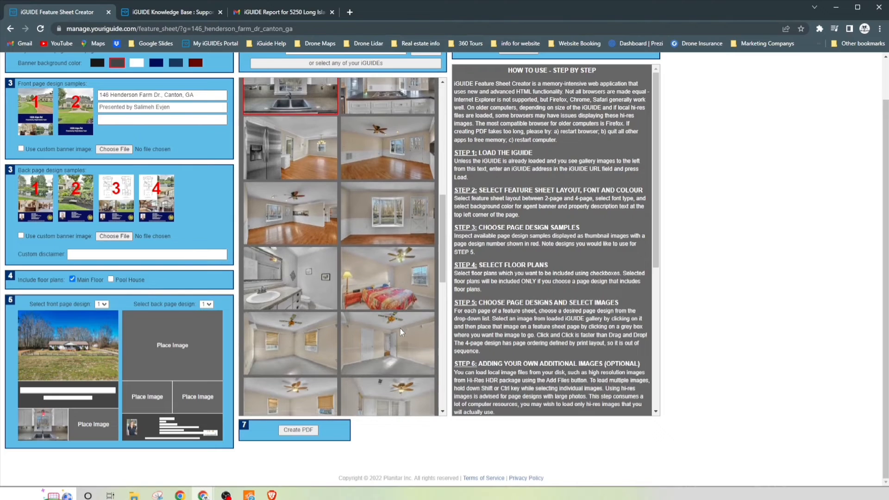
pyautogui.click(390, 282)
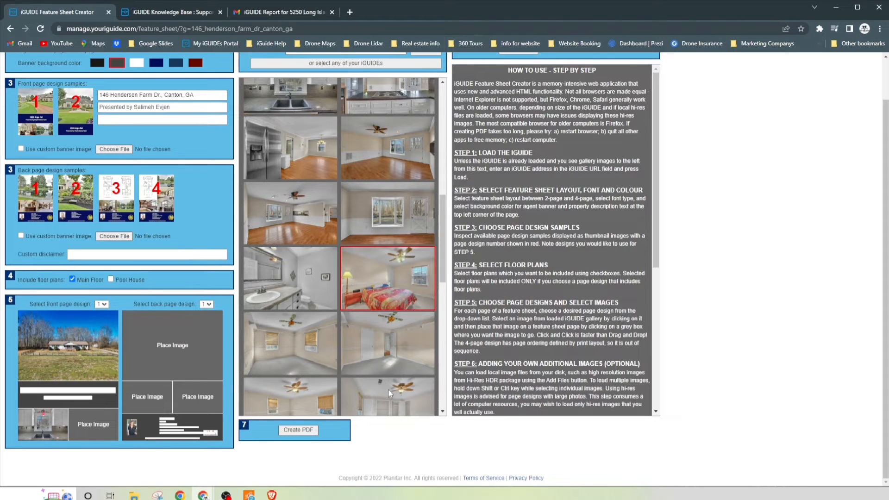
pyautogui.click(116, 422)
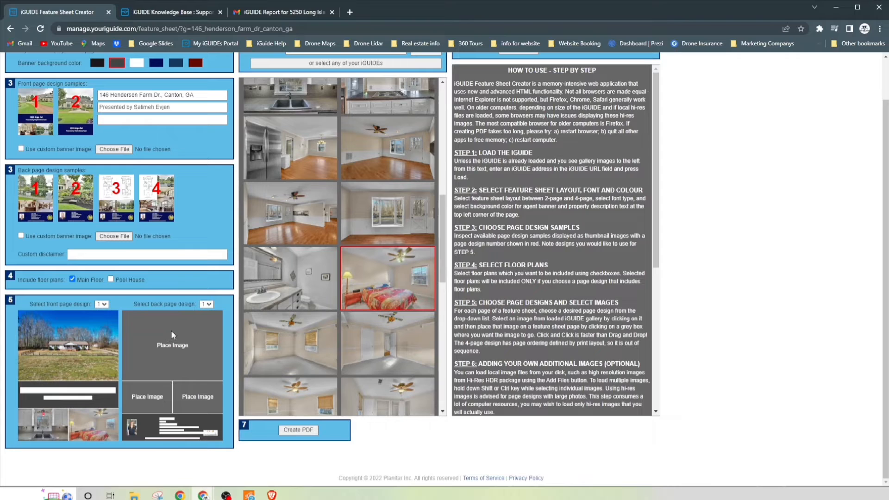
# Set the back page to design 3 and place the tiled shower photo in its left image slot.
pyautogui.click(207, 304)
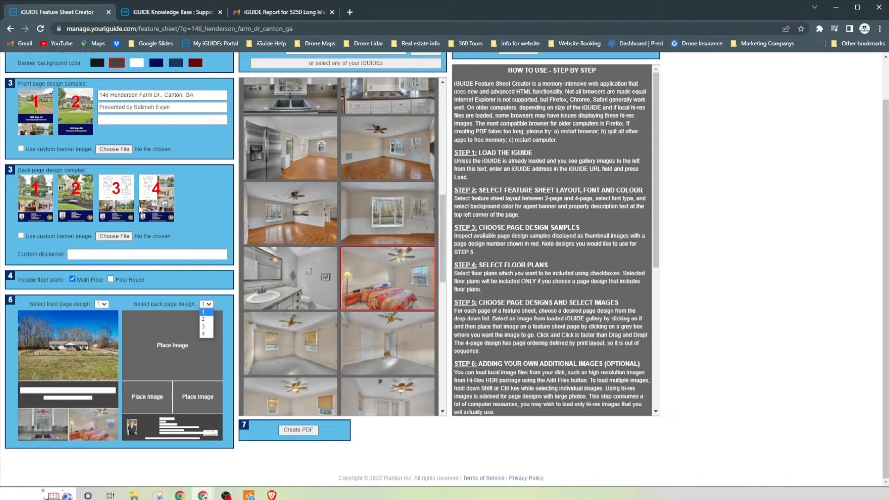
pyautogui.click(208, 330)
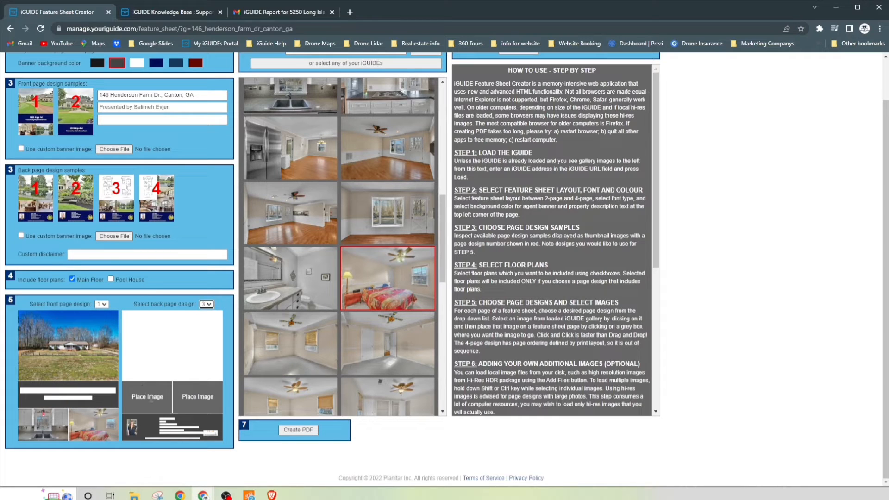
pyautogui.scroll(-10, 341, 368)
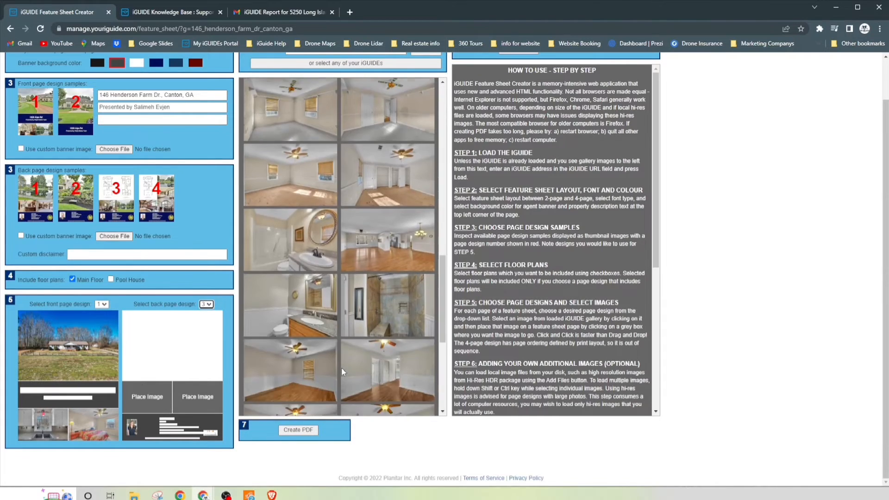
pyautogui.click(390, 217)
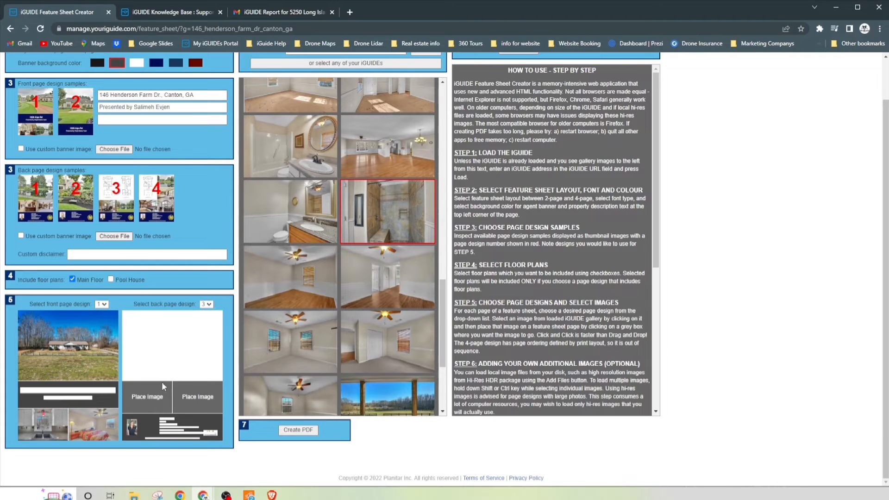
pyautogui.click(159, 396)
# Place the porch photo overlooking the fenced field in the back page's right image slot.
pyautogui.scroll(-1, 338, 352)
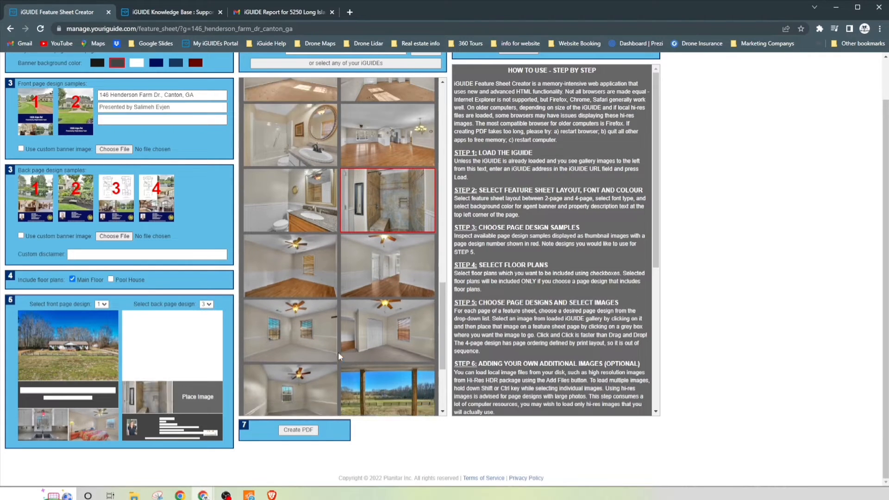
pyautogui.scroll(-2, 338, 356)
pyautogui.click(388, 316)
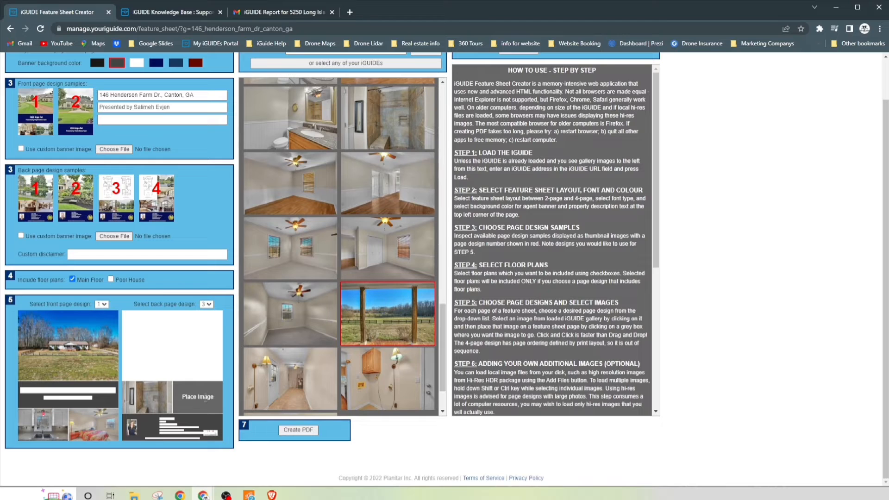
pyautogui.click(198, 397)
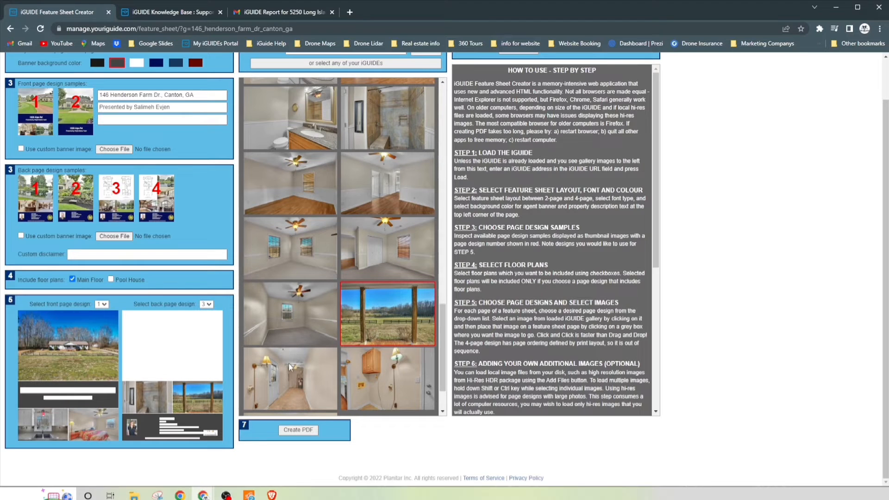
# Read the how-to-use instructions, including the sections on adding local images and creating the PDF.
pyautogui.scroll(-2, 255, 353)
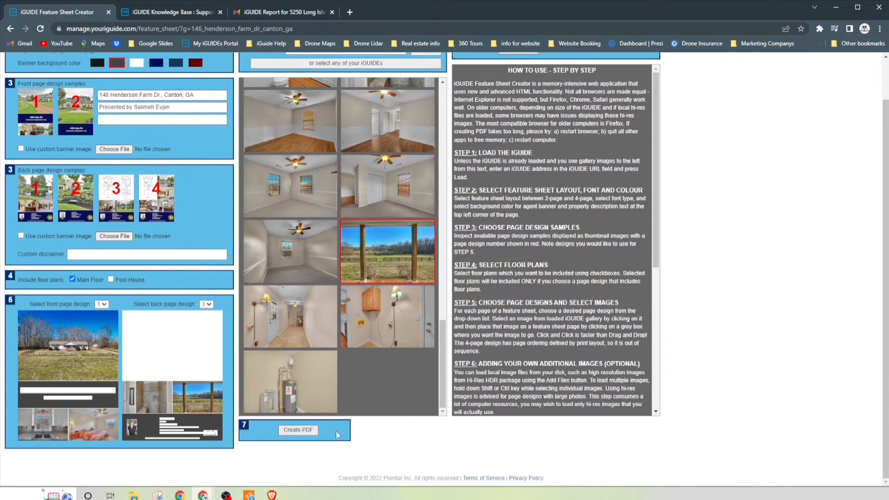
pyautogui.scroll(1, 341, 435)
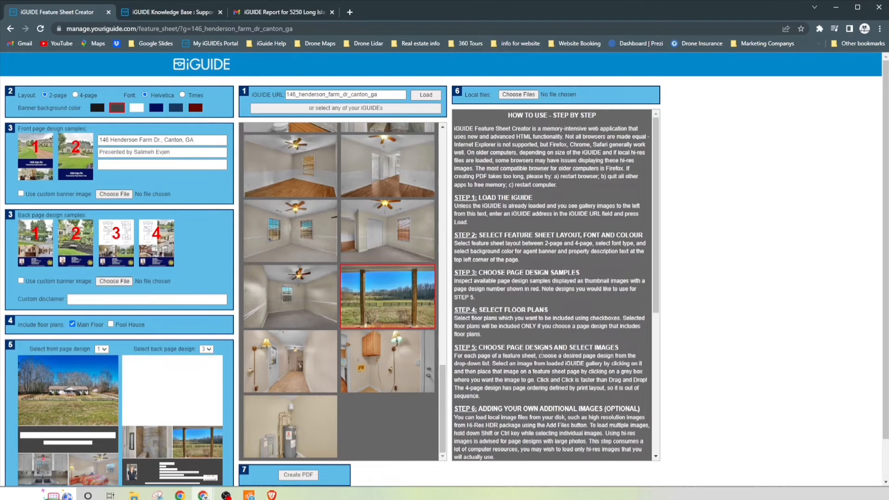
pyautogui.scroll(-1, 540, 353)
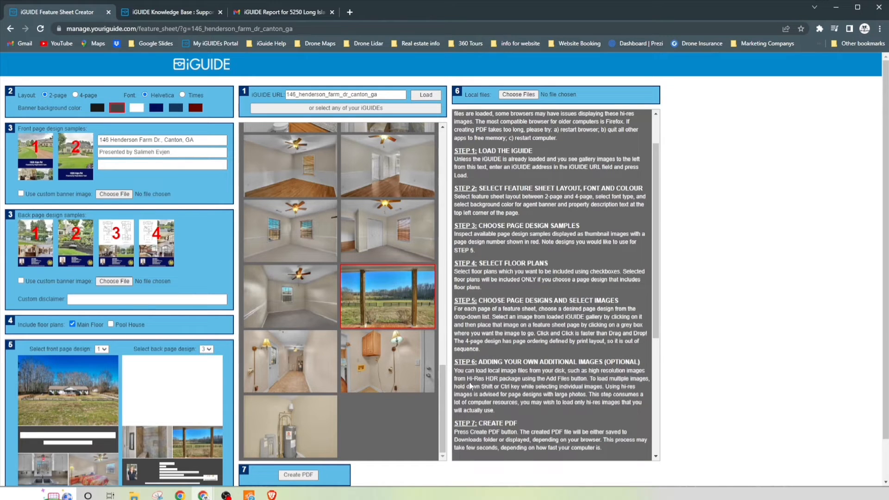
pyautogui.scroll(1, 513, 382)
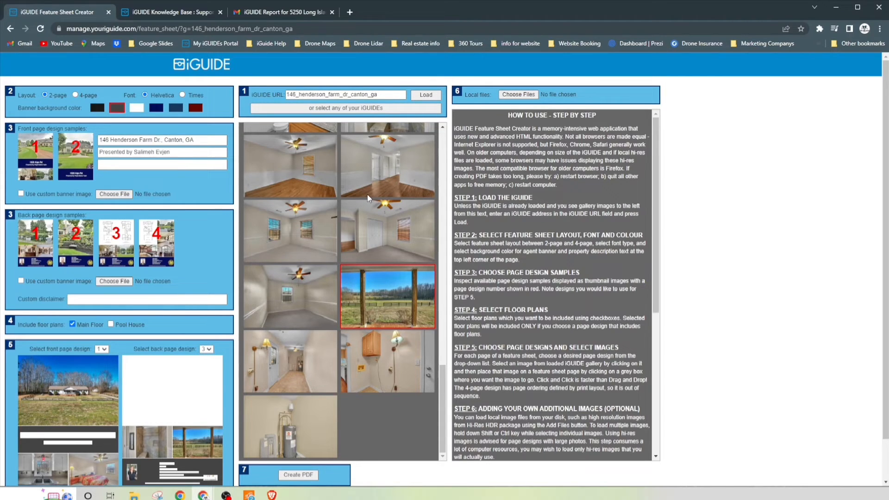
pyautogui.scroll(-3, 551, 278)
pyautogui.scroll(-1, 686, 334)
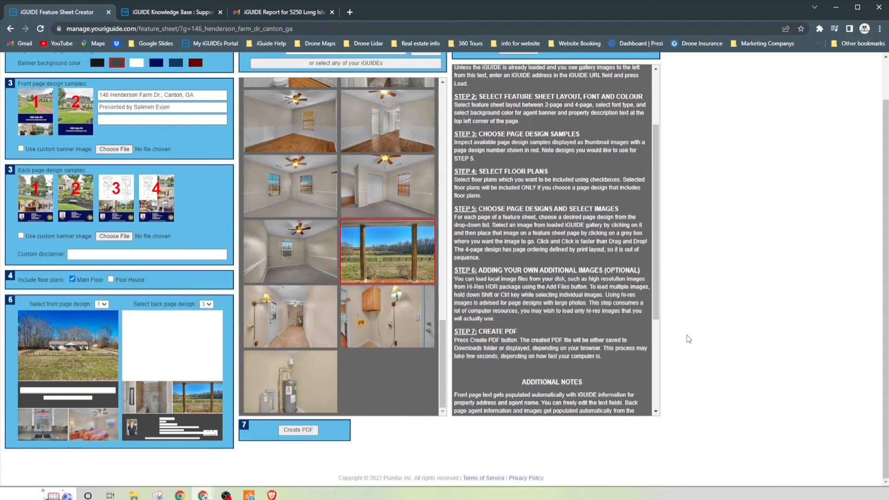
pyautogui.scroll(3, 622, 353)
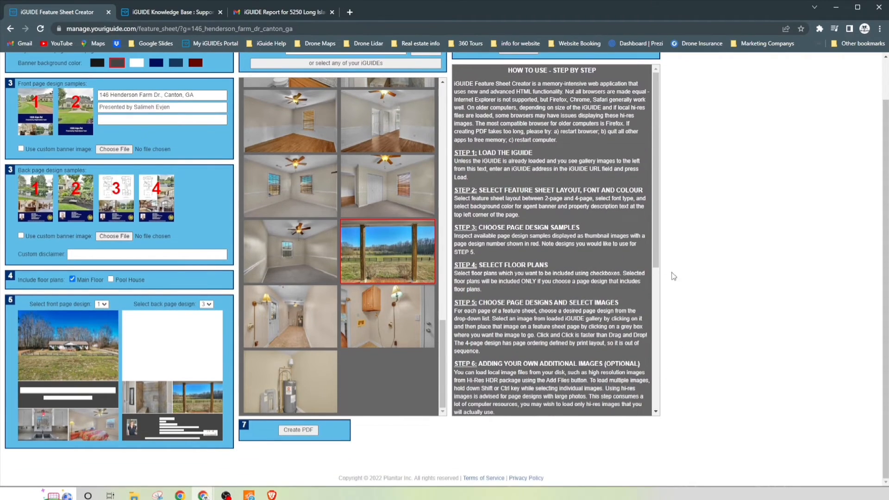
pyautogui.scroll(1, 671, 277)
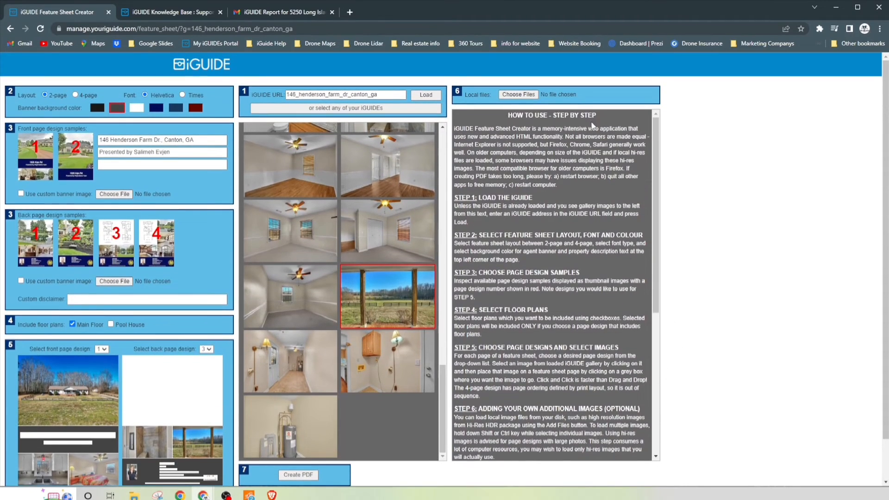
pyautogui.scroll(-6, 534, 267)
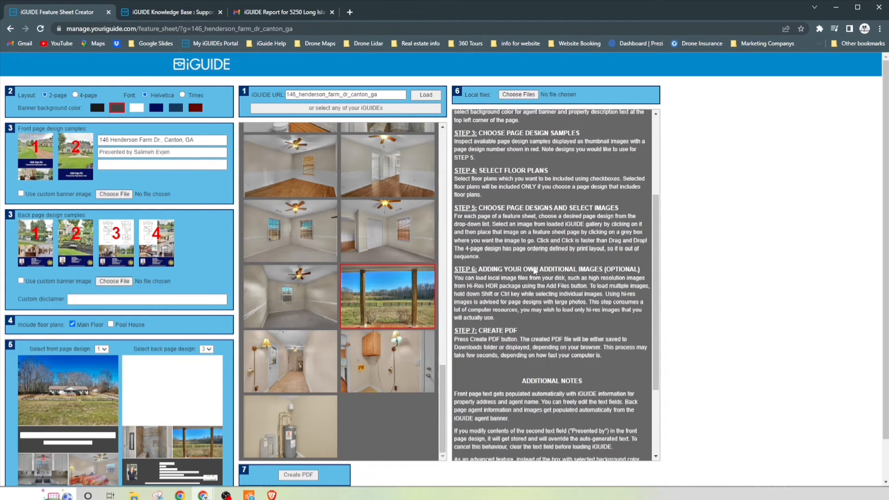
pyautogui.scroll(6, 534, 267)
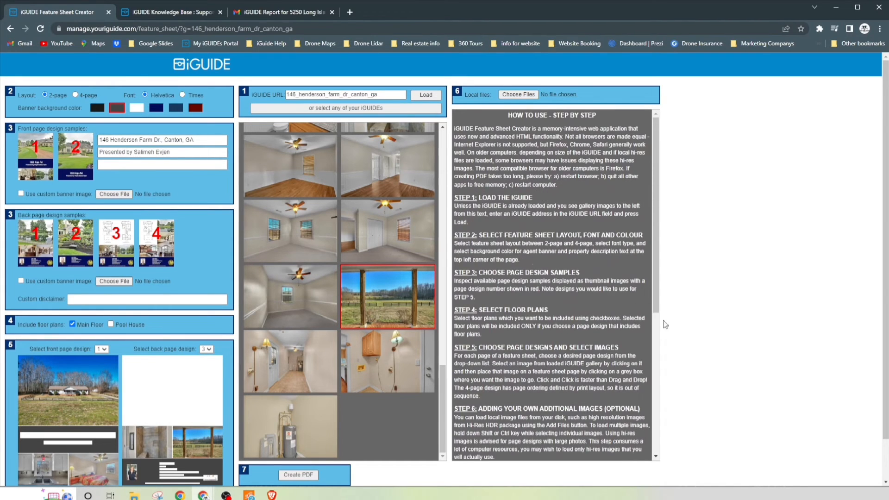
# Create the feature sheet PDF and open the downloaded FeatureSheet (1).pdf.
pyautogui.scroll(-1, 746, 336)
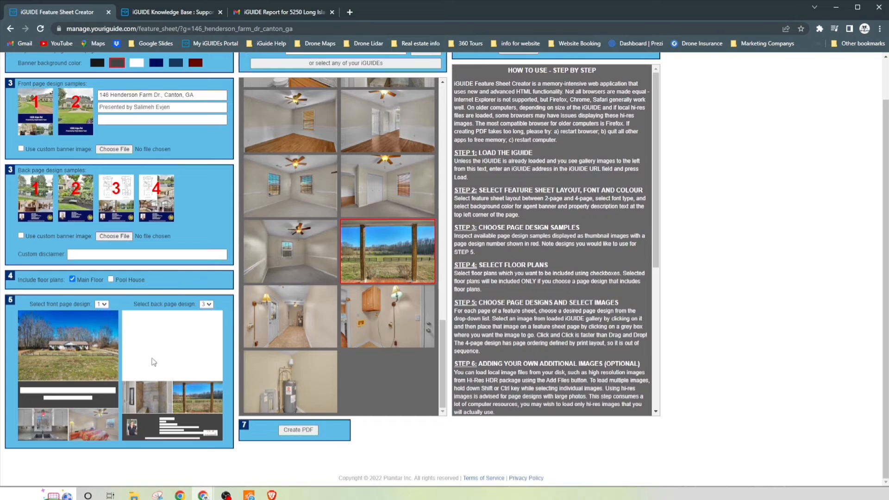
pyautogui.click(298, 430)
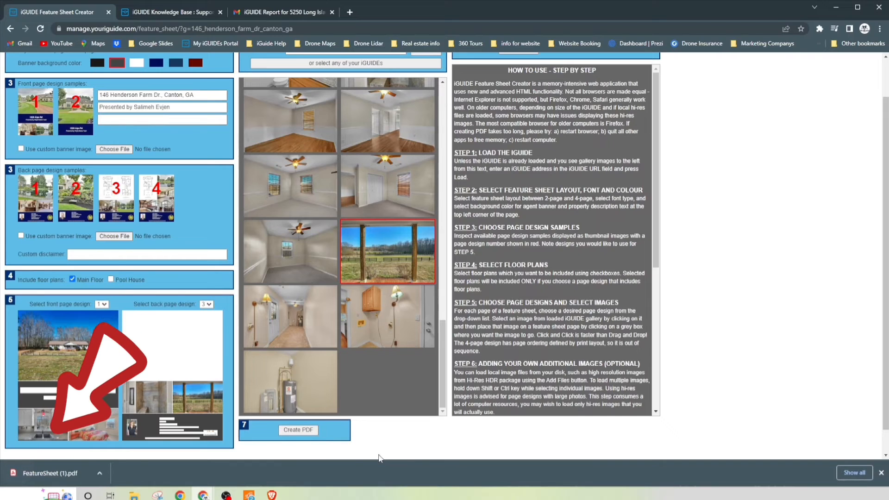
pyautogui.click(50, 470)
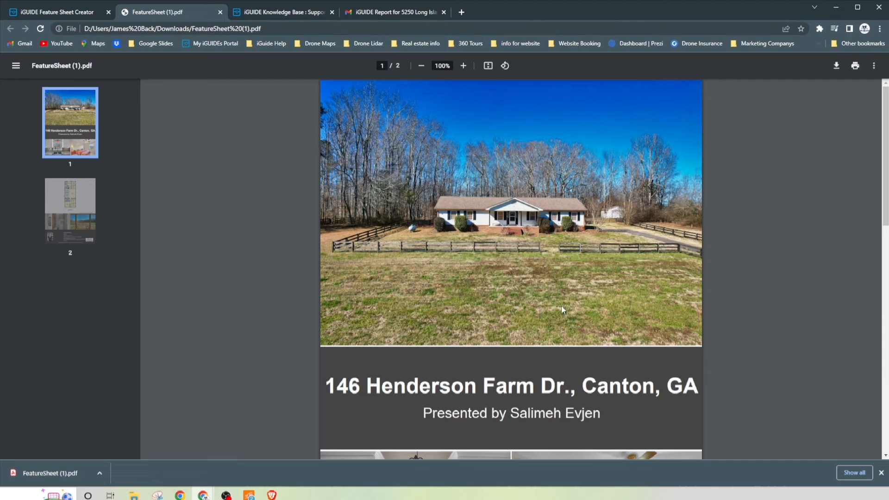
# Review the front page photos and banner, floor plan and agent details in the PDF, and return to the Feature Sheet Creator.
pyautogui.scroll(-2, 562, 309)
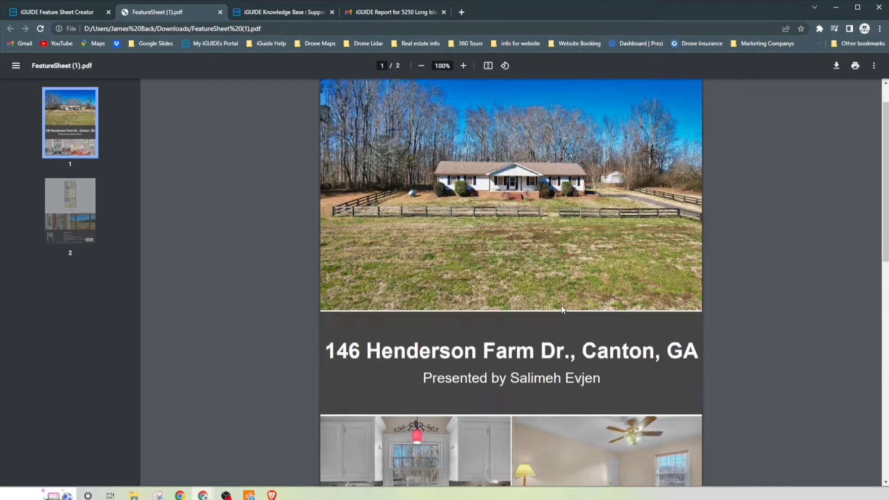
pyautogui.scroll(1, 562, 310)
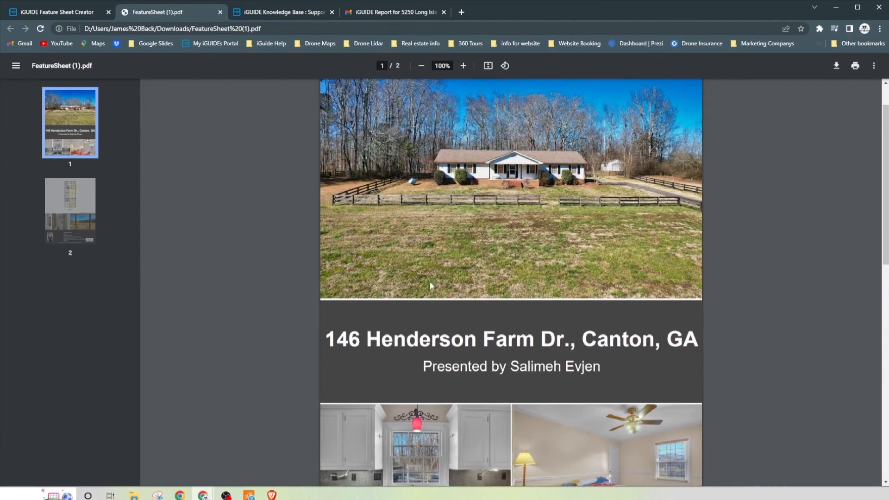
pyautogui.scroll(-1, 526, 333)
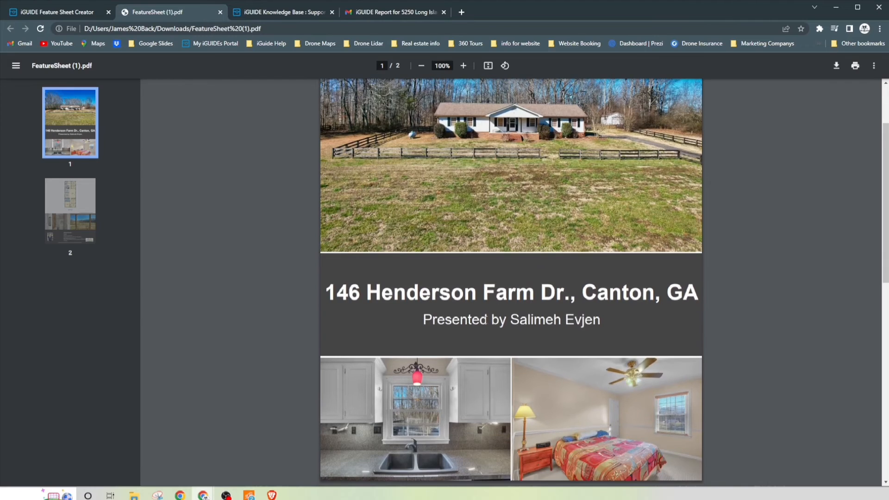
pyautogui.scroll(-3, 482, 289)
pyautogui.scroll(-4, 570, 296)
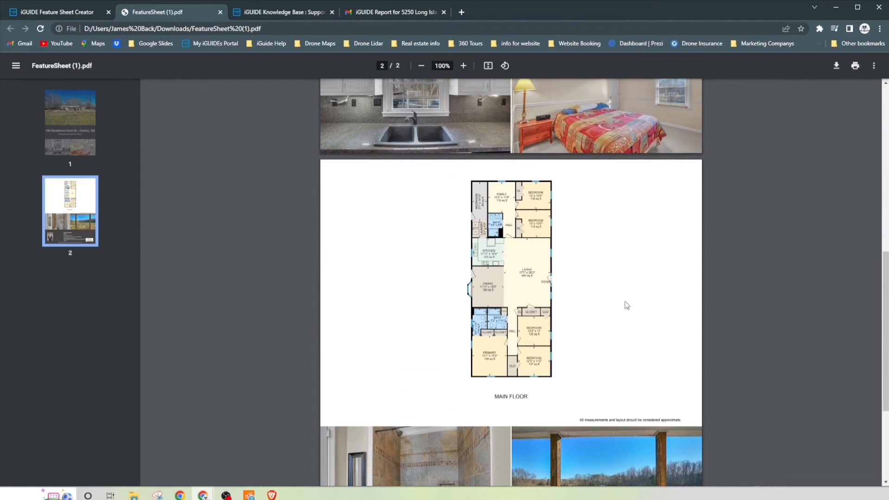
pyautogui.scroll(-4, 560, 289)
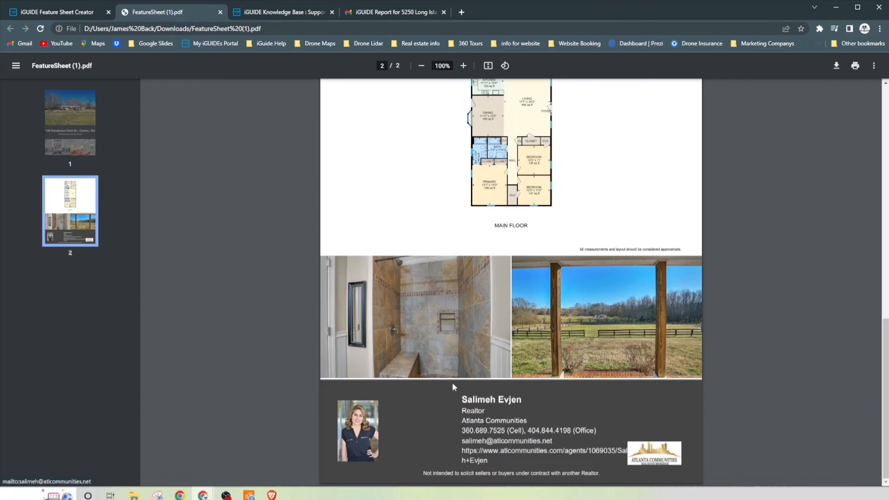
pyautogui.scroll(15, 452, 382)
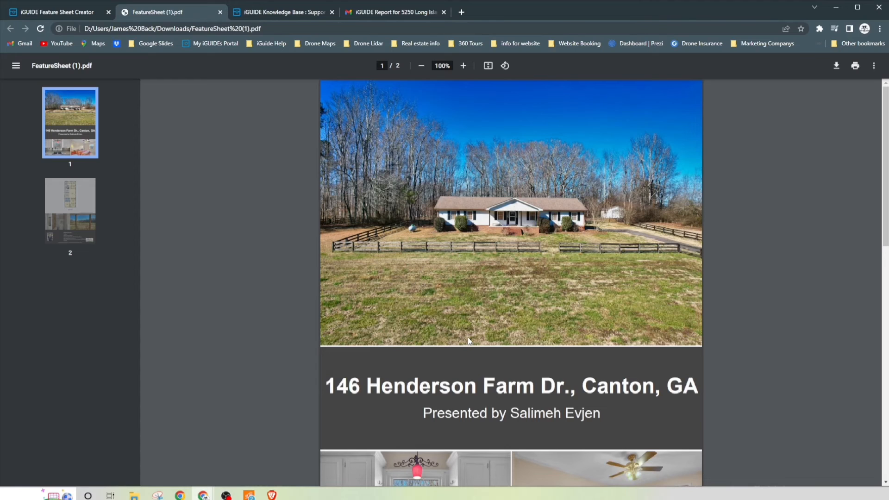
pyautogui.scroll(-10, 422, 335)
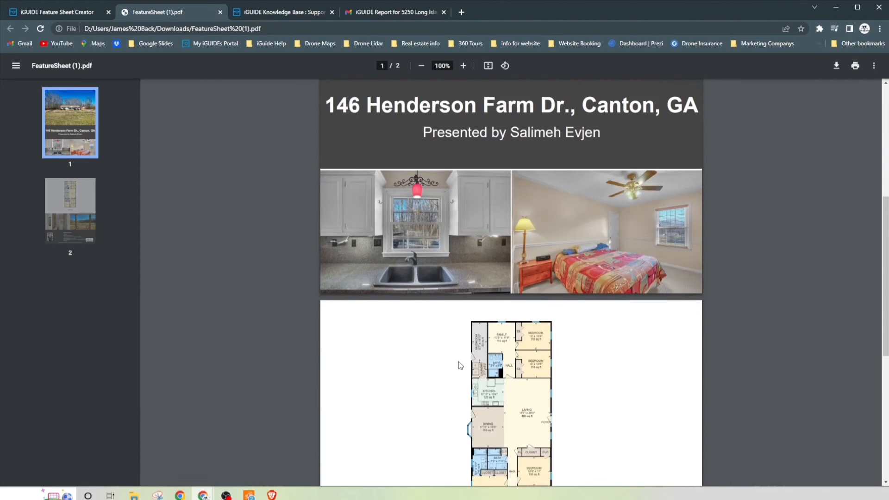
pyautogui.scroll(7, 457, 360)
pyautogui.scroll(4, 412, 292)
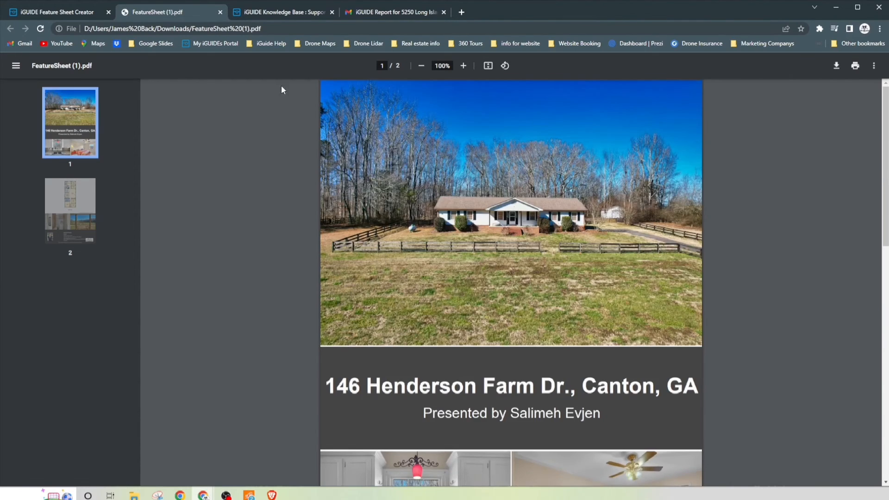
pyautogui.click(96, 13)
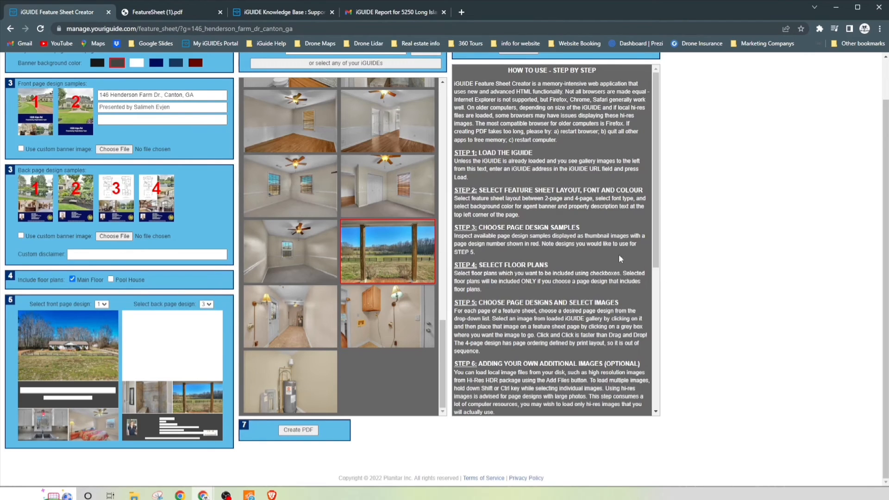
pyautogui.scroll(2, 618, 254)
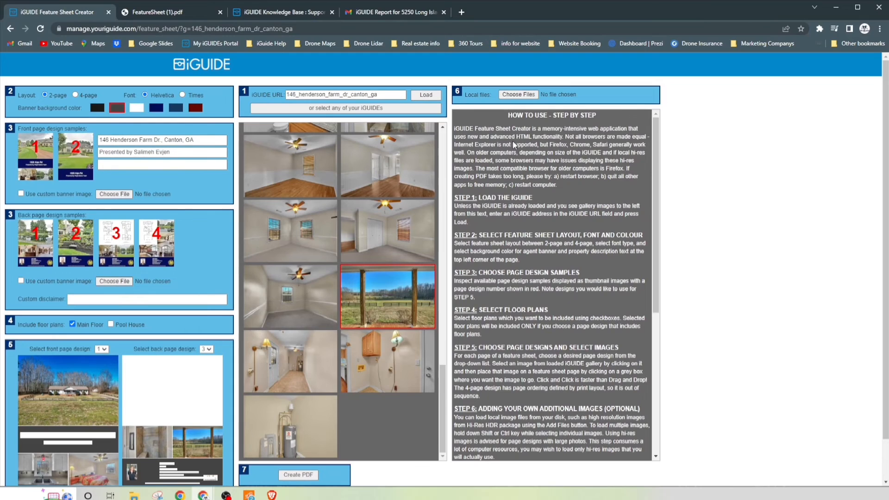